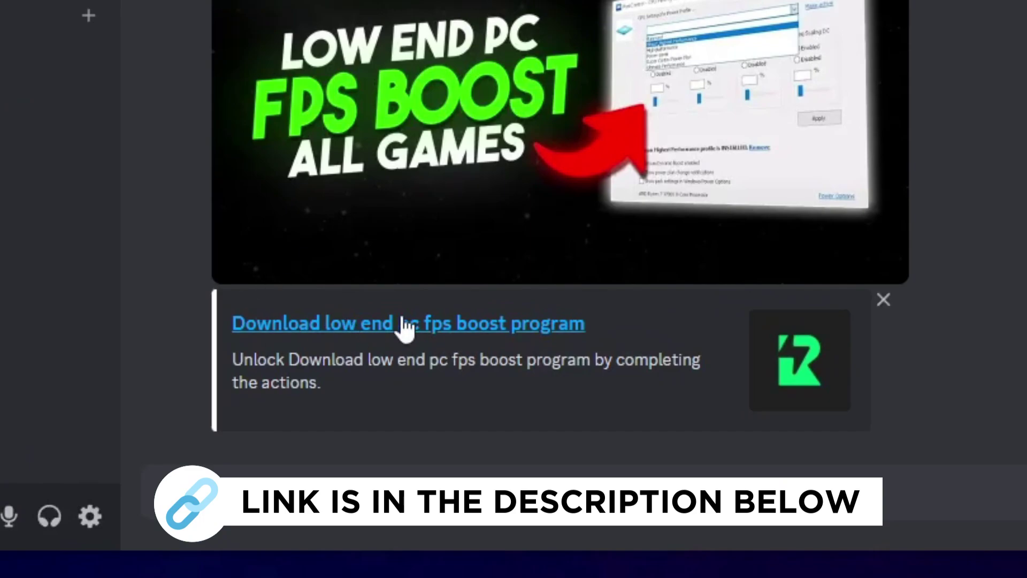
Subscribe to the channel on Rekonise to unlock the FPS boost link and reach the ParkControl download.
{"action": "left_click", "coordinate": [423, 326]}
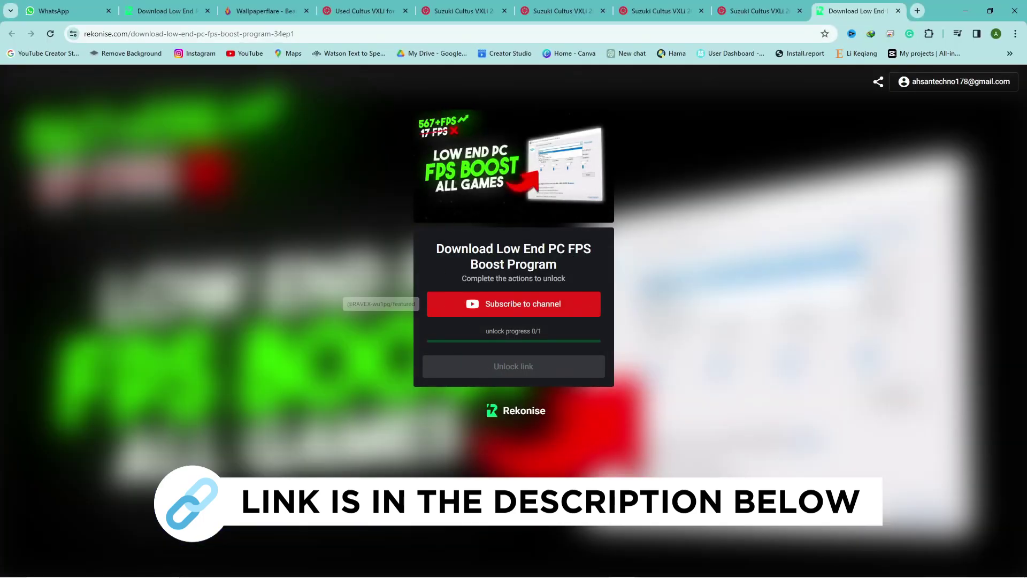
{"action": "left_click", "coordinate": [521, 304]}
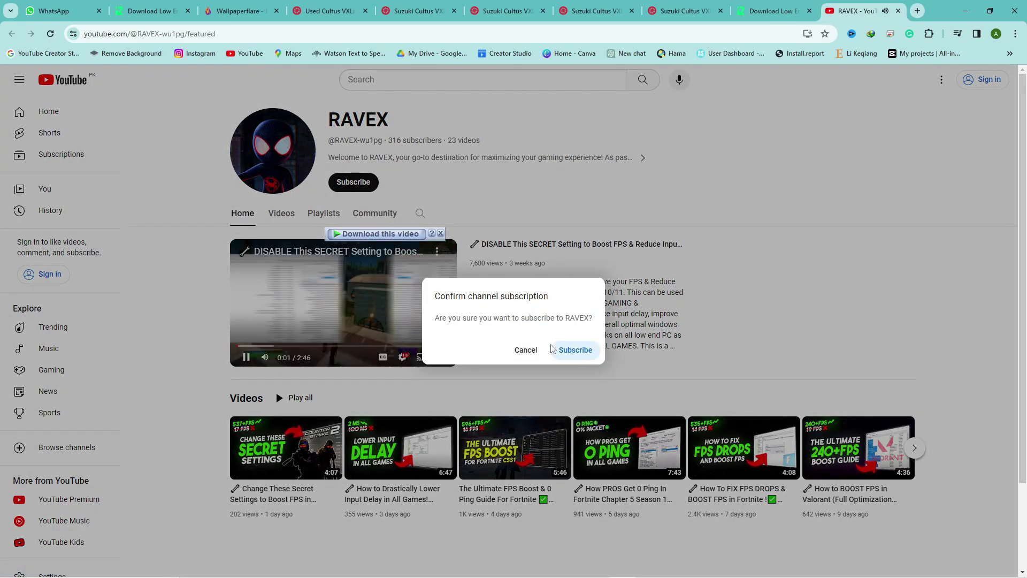
{"action": "left_click", "coordinate": [569, 350]}
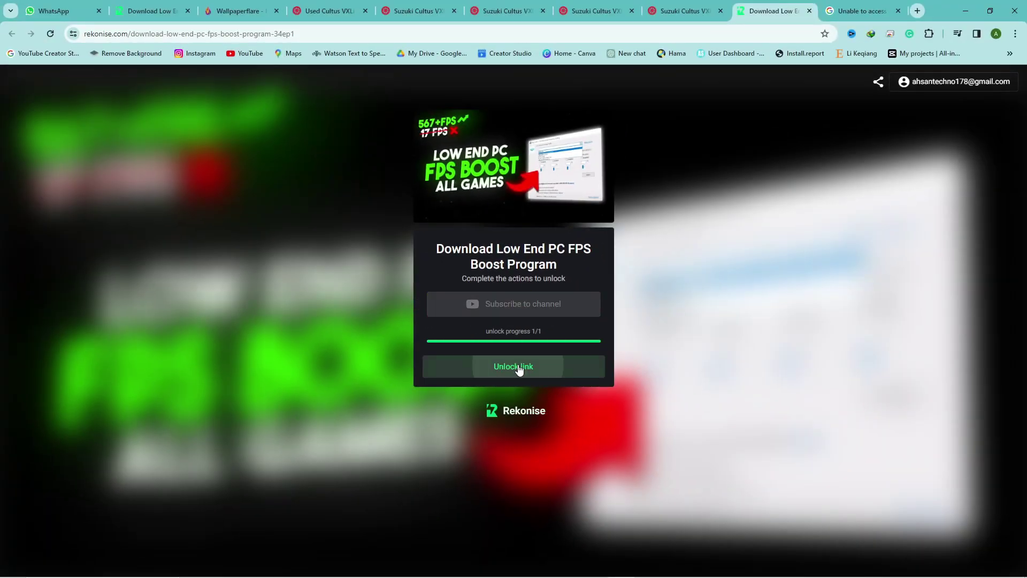
{"action": "left_click", "coordinate": [518, 366]}
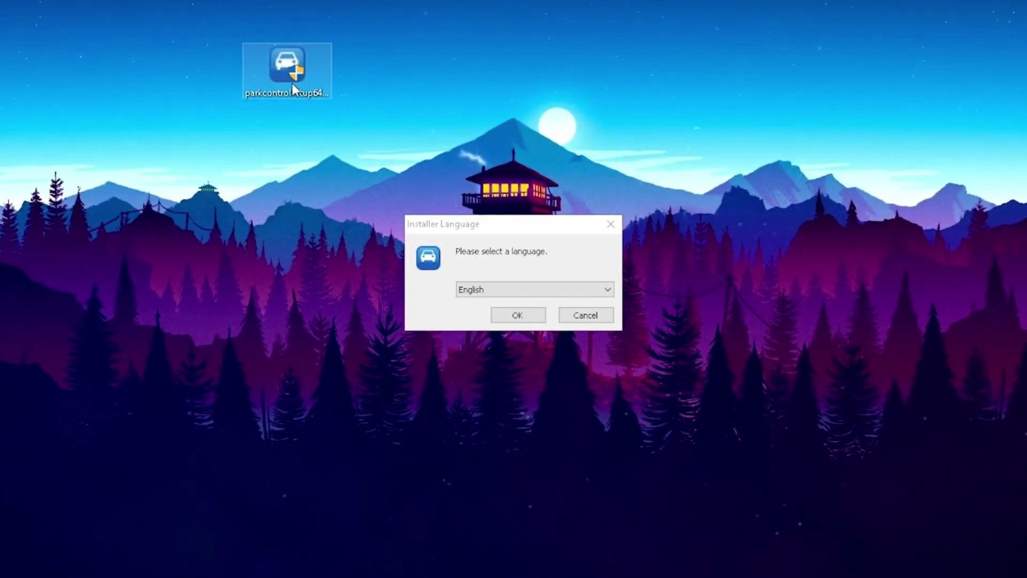
Accept English in the installer language prompt to install and launch ParkControl.
{"action": "left_click", "coordinate": [464, 267]}
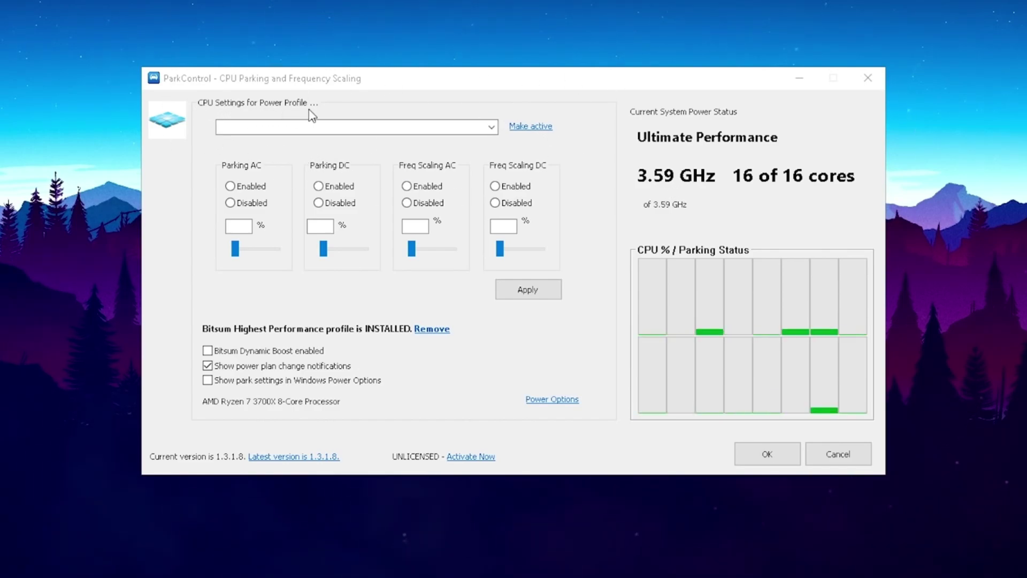
Select and apply the Bitsum Highest Performance profile, then dismiss the confirmation.
{"action": "left_click", "coordinate": [490, 127]}
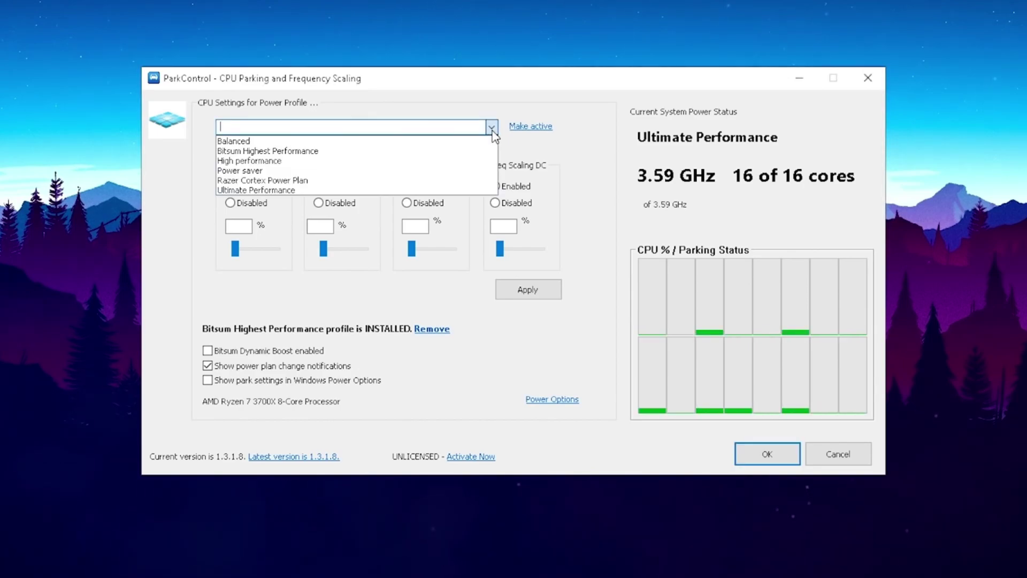
{"action": "left_click", "coordinate": [247, 151]}
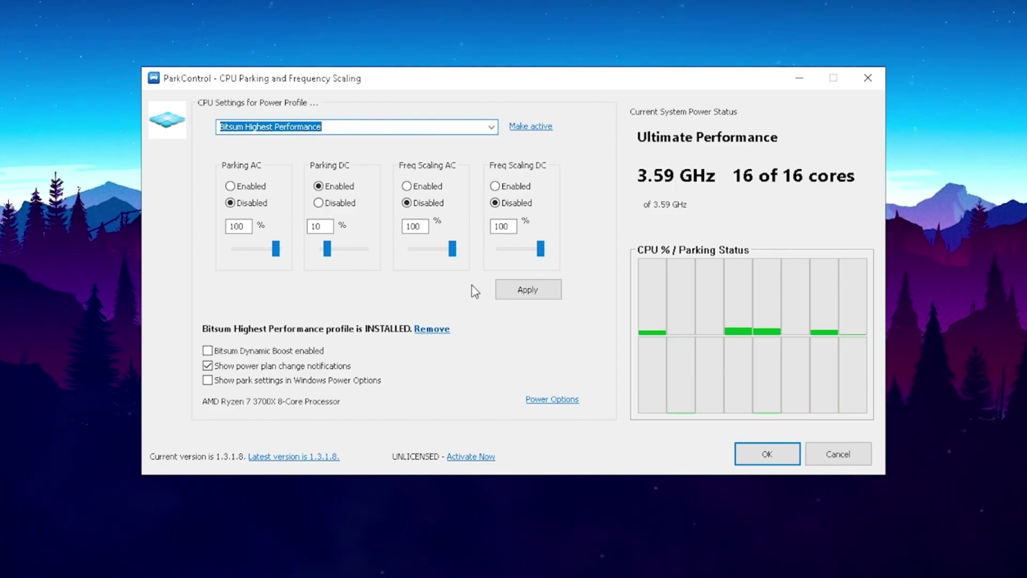
{"action": "left_click", "coordinate": [526, 299]}
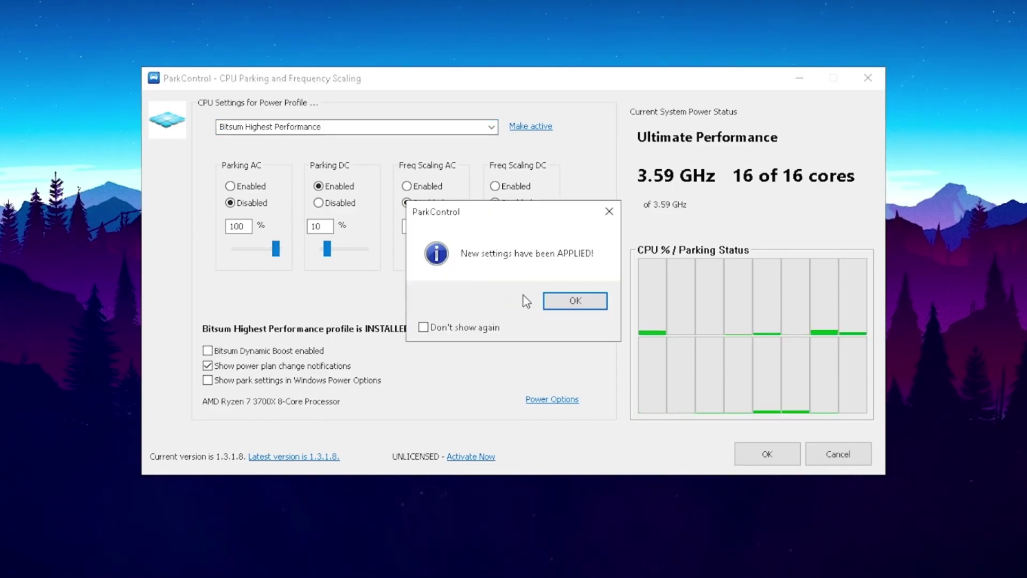
{"action": "left_click", "coordinate": [576, 300]}
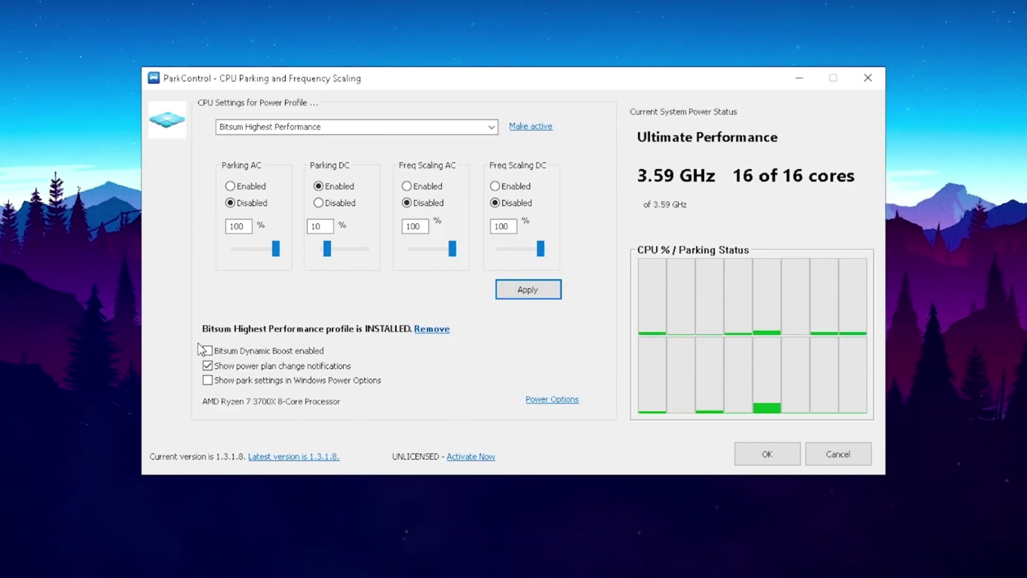
Turn on Bitsum Dynamic Boost, use Bitsum Highest Performance when idle, and save ParkControl settings.
{"action": "mouse_move", "coordinate": [206, 350]}
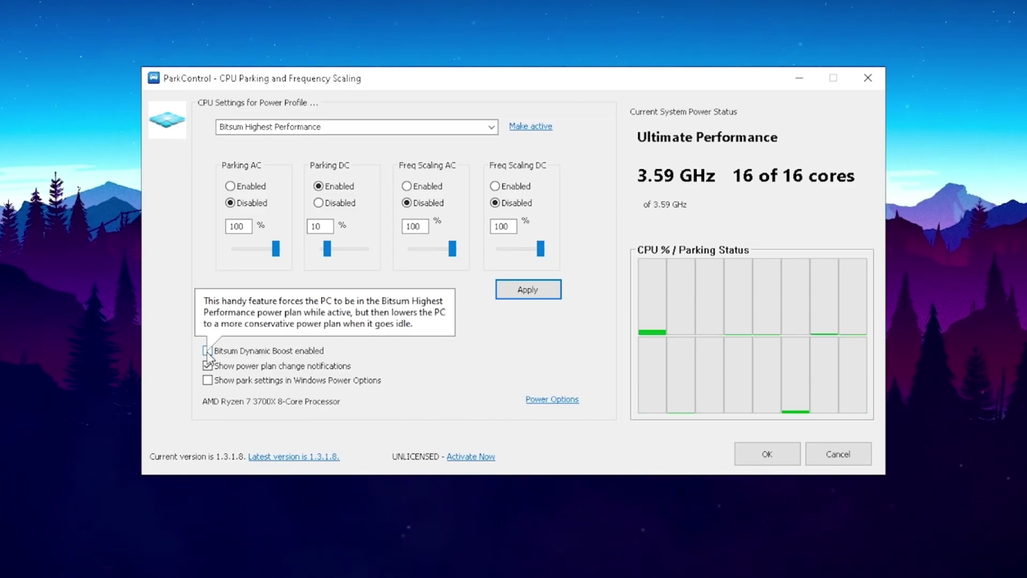
{"action": "left_click", "coordinate": [208, 351]}
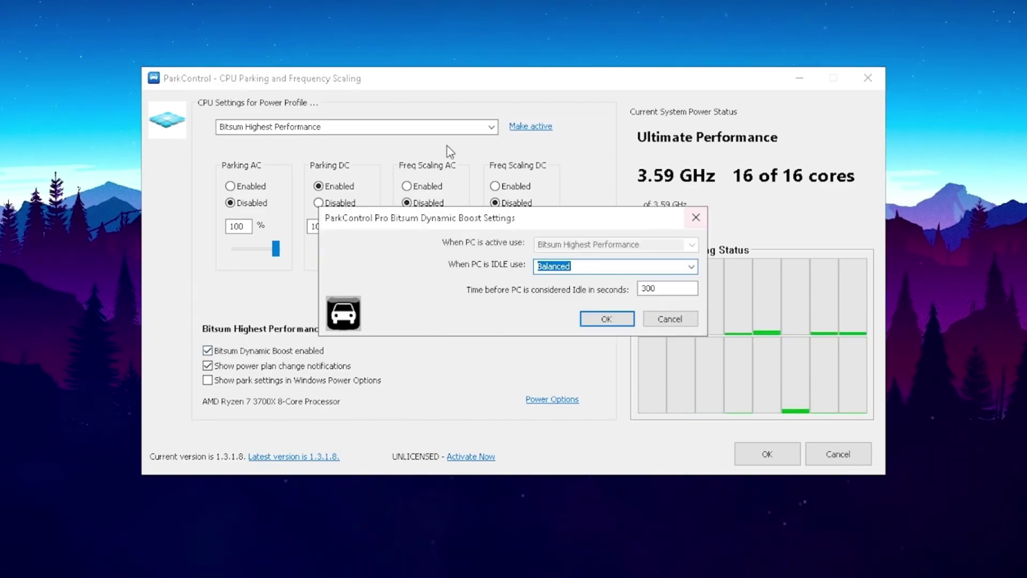
{"action": "left_click", "coordinate": [691, 266]}
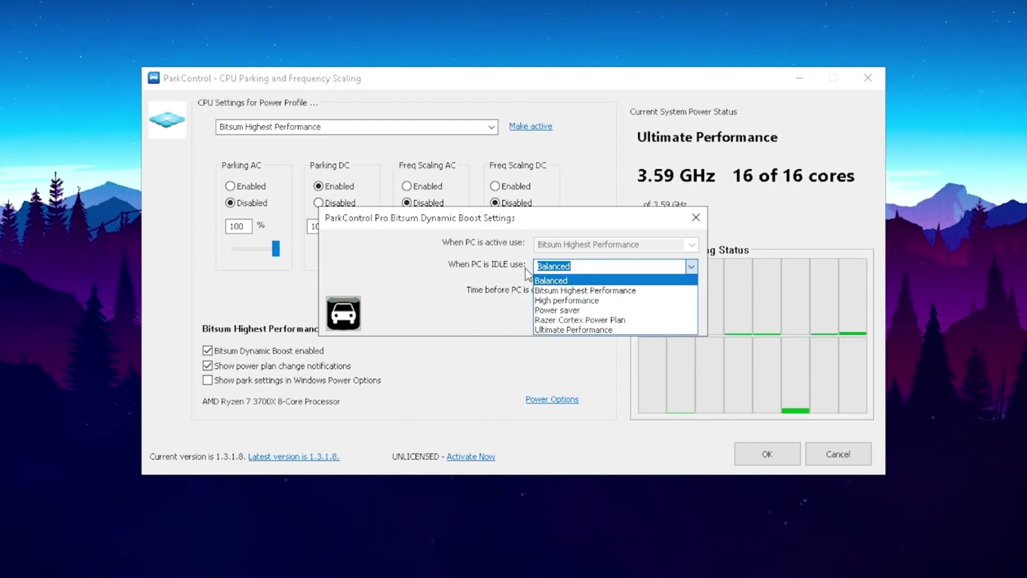
{"action": "left_click", "coordinate": [545, 291]}
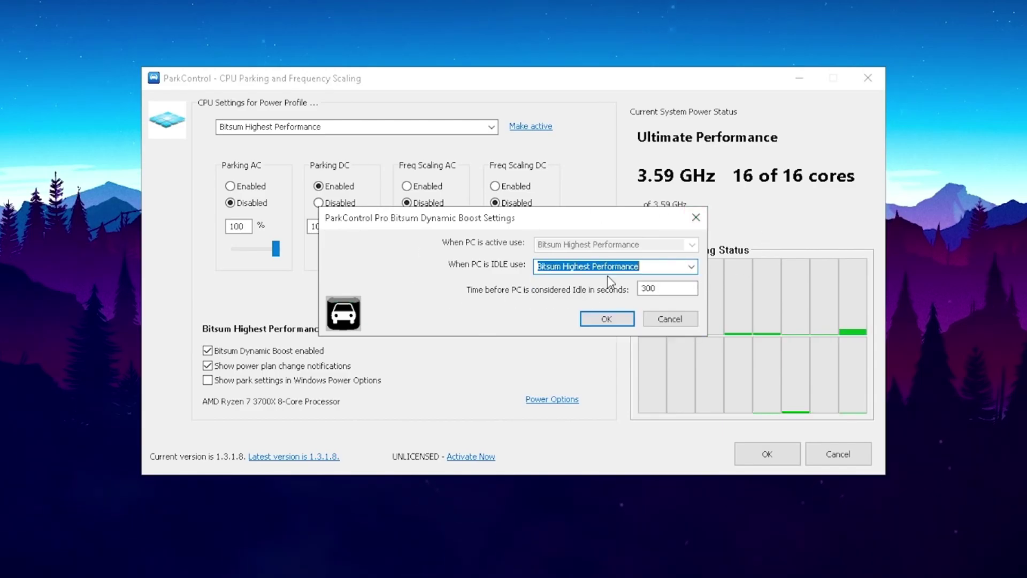
{"action": "left_click", "coordinate": [608, 319]}
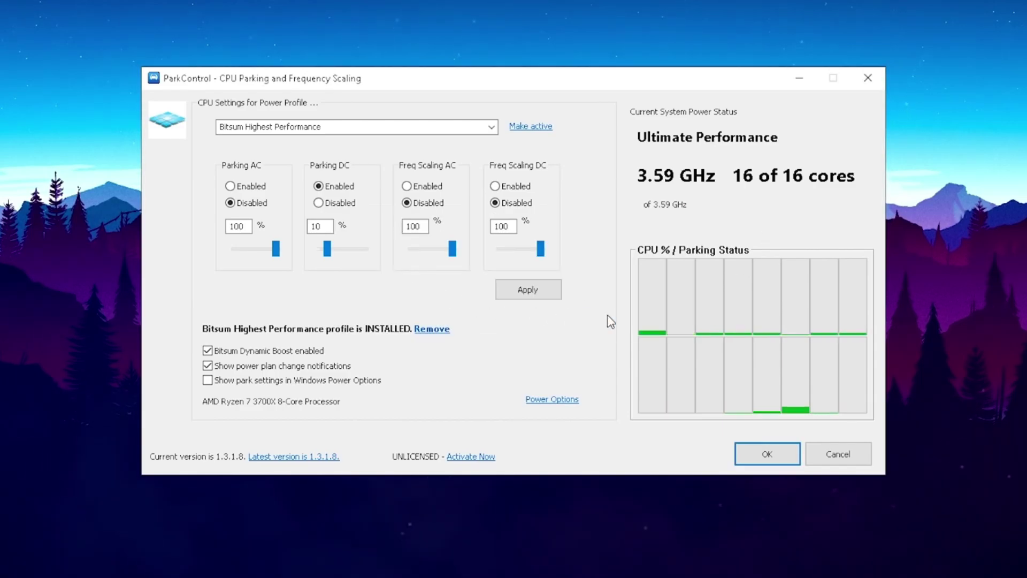
{"action": "left_click", "coordinate": [745, 450]}
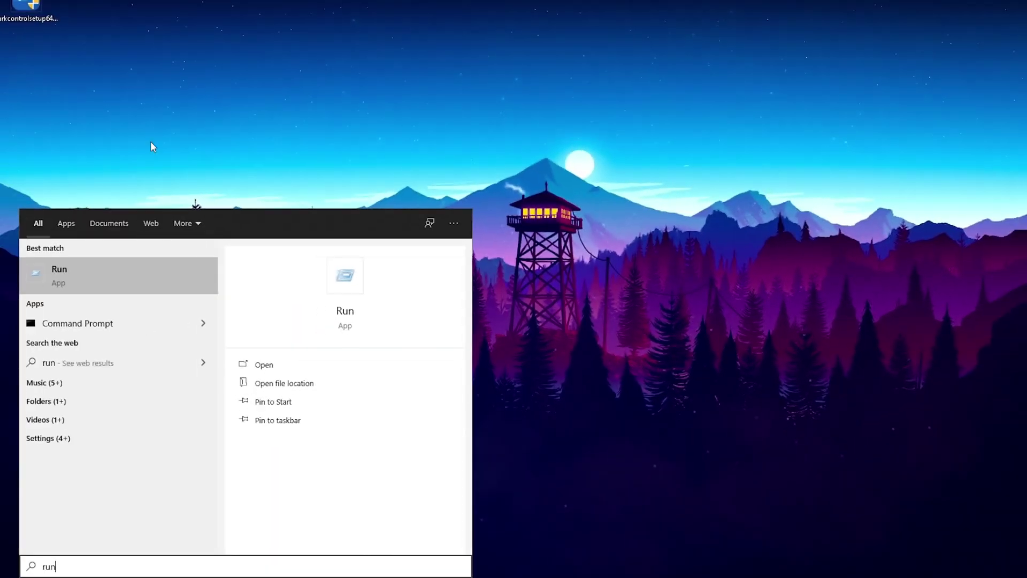
Run msconfig from the Run prompt to open System Configuration.
{"action": "left_click", "coordinate": [69, 284]}
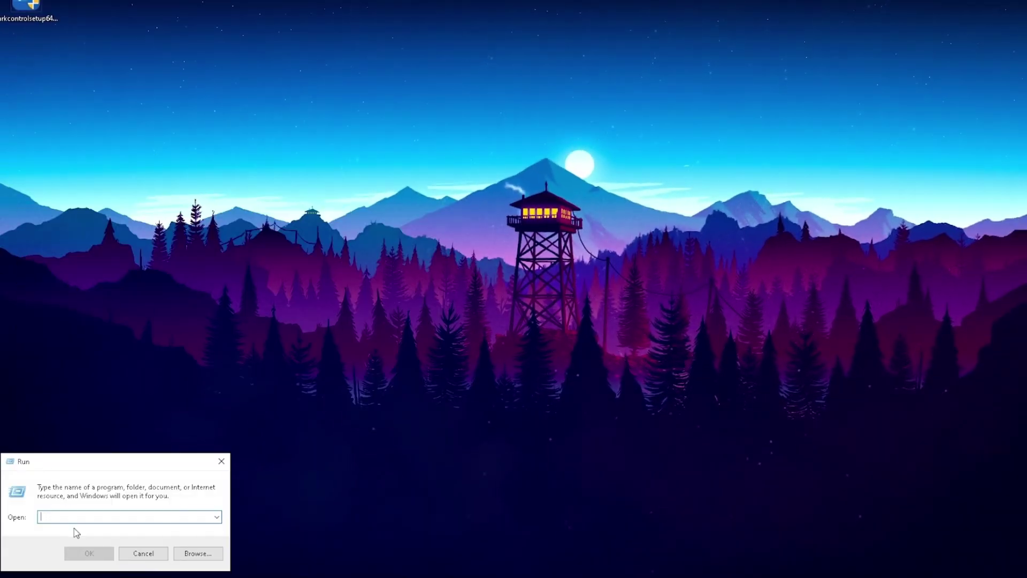
{"action": "type", "text": "msconfig"}
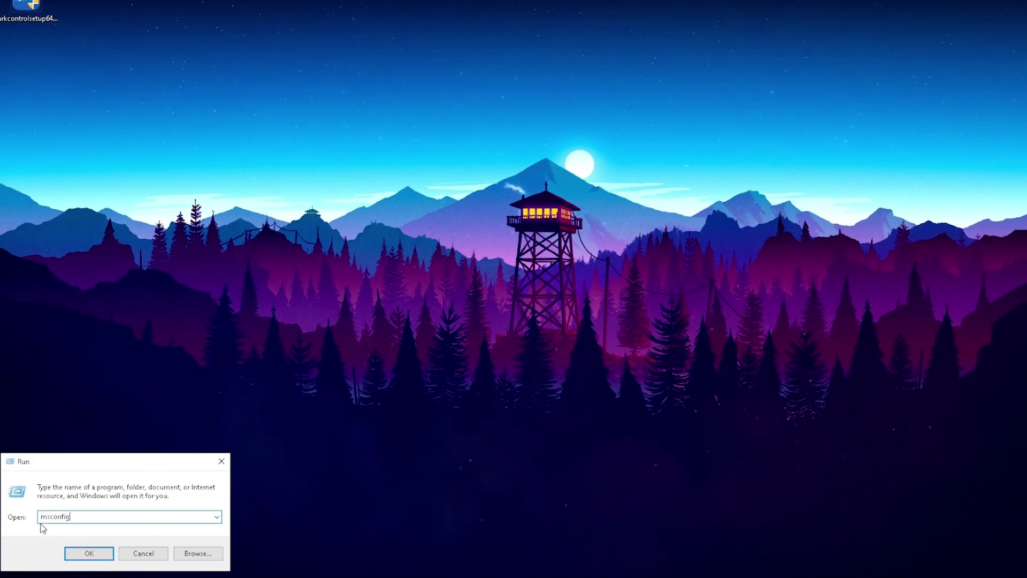
{"action": "left_click", "coordinate": [87, 553]}
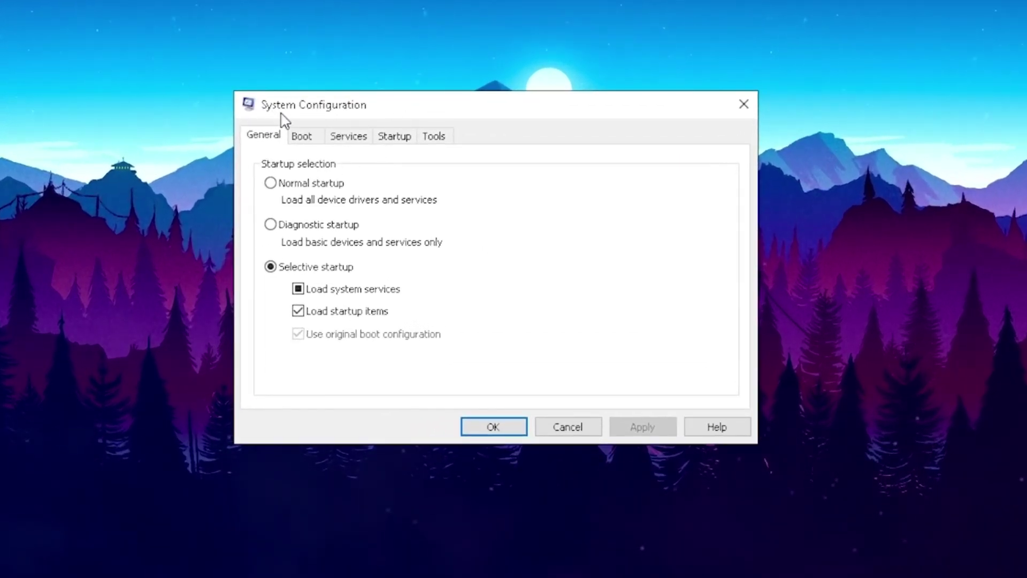
In Boot advanced options, enable Number of processors and set it to 16.
{"action": "left_click", "coordinate": [304, 139]}
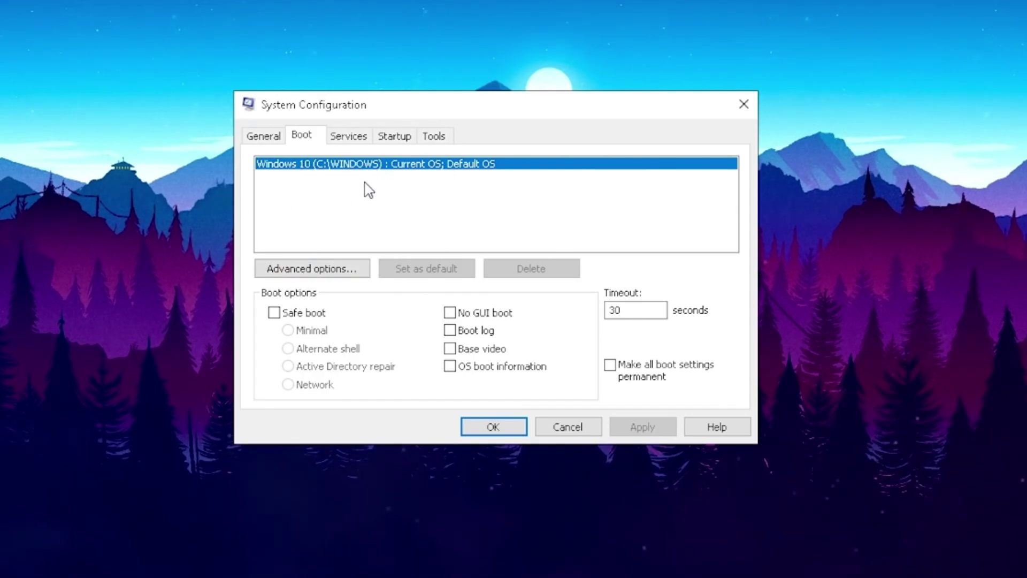
{"action": "left_click", "coordinate": [287, 276]}
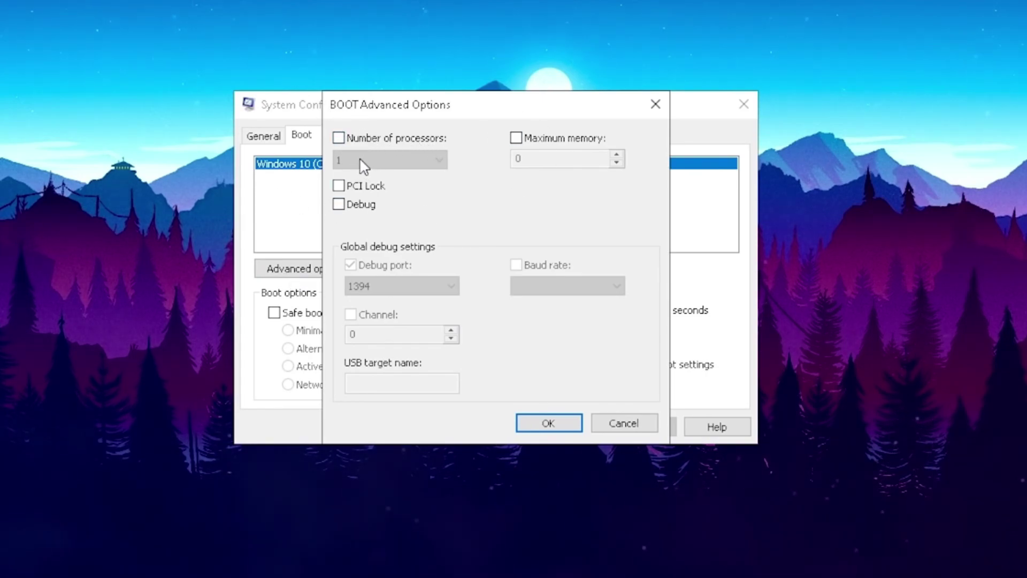
{"action": "left_click", "coordinate": [339, 138]}
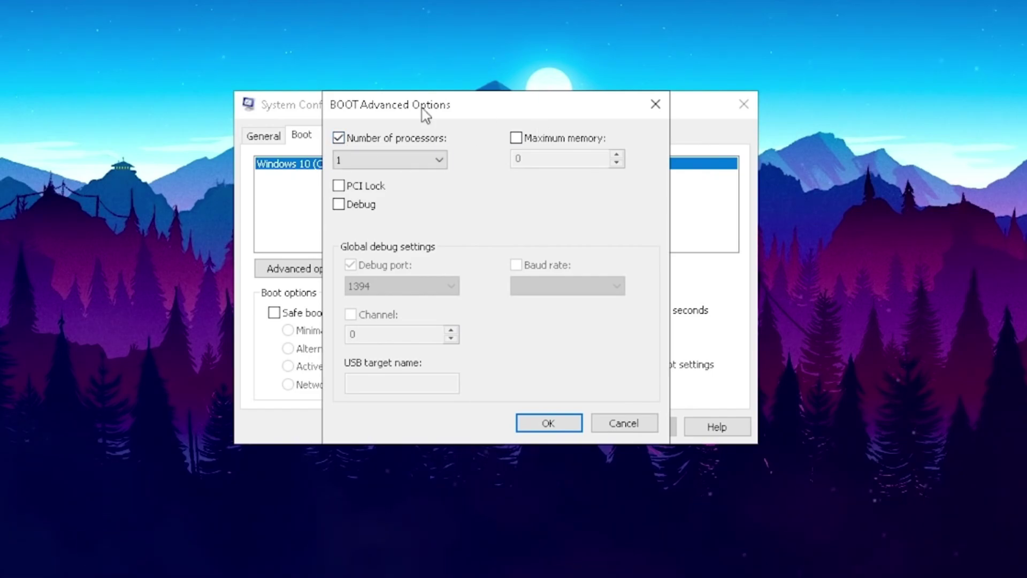
{"action": "left_click", "coordinate": [402, 162]}
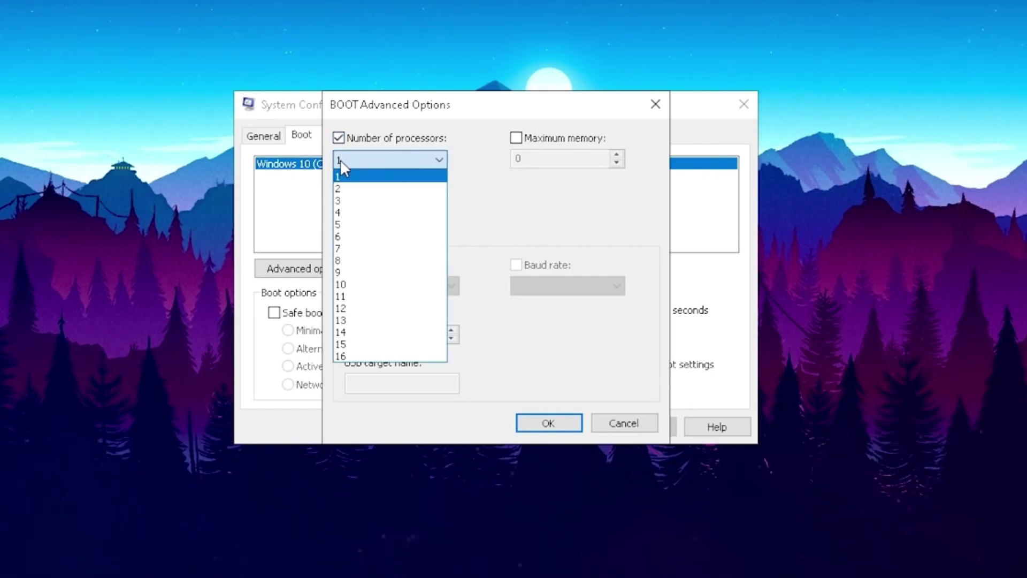
{"action": "left_click", "coordinate": [353, 357]}
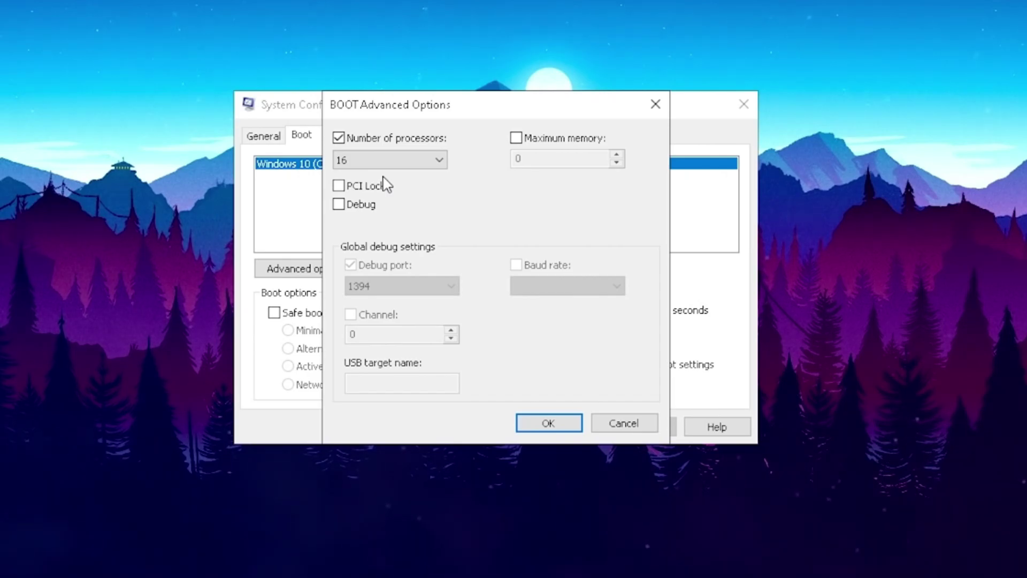
{"action": "left_click", "coordinate": [544, 423]}
Apply the 16-processor boot setting and close System Configuration with OK.
{"action": "left_click", "coordinate": [630, 431]}
{"action": "left_click", "coordinate": [488, 427]}
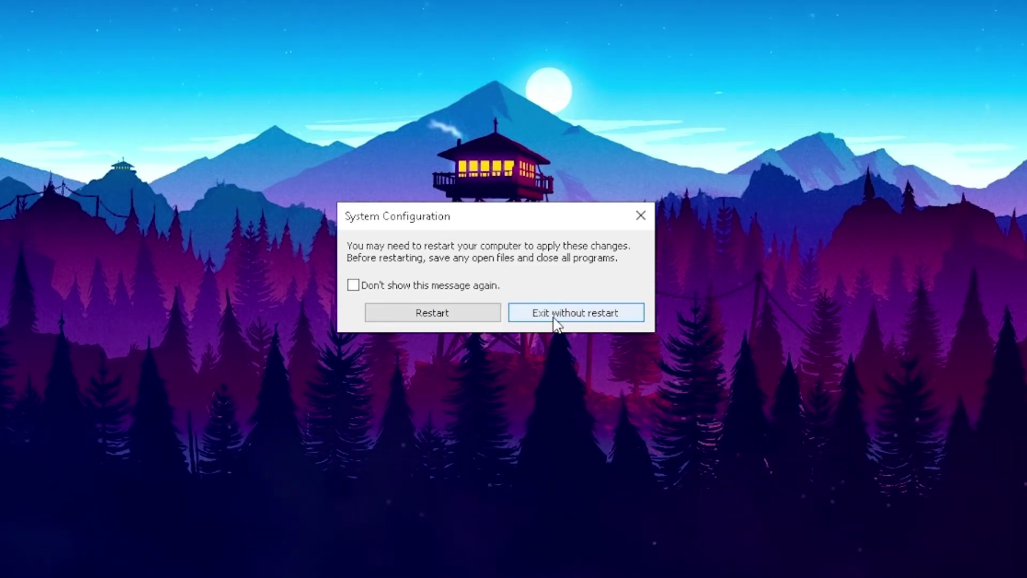
Dismiss the restart prompt and open the %temp% folder.
{"action": "left_click", "coordinate": [554, 318]}
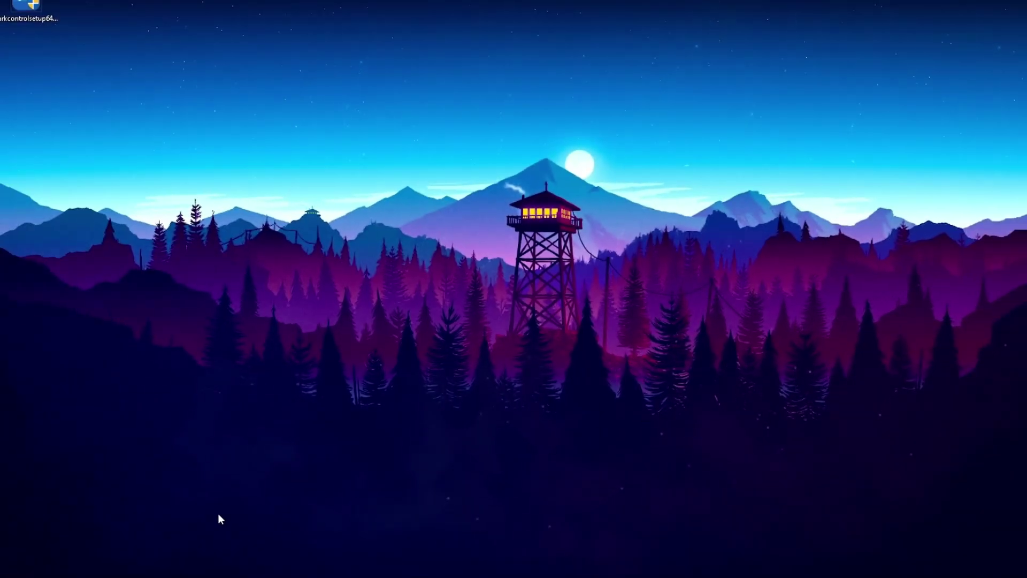
{"action": "key", "text": "super"}
{"action": "type", "text": "%temp"}
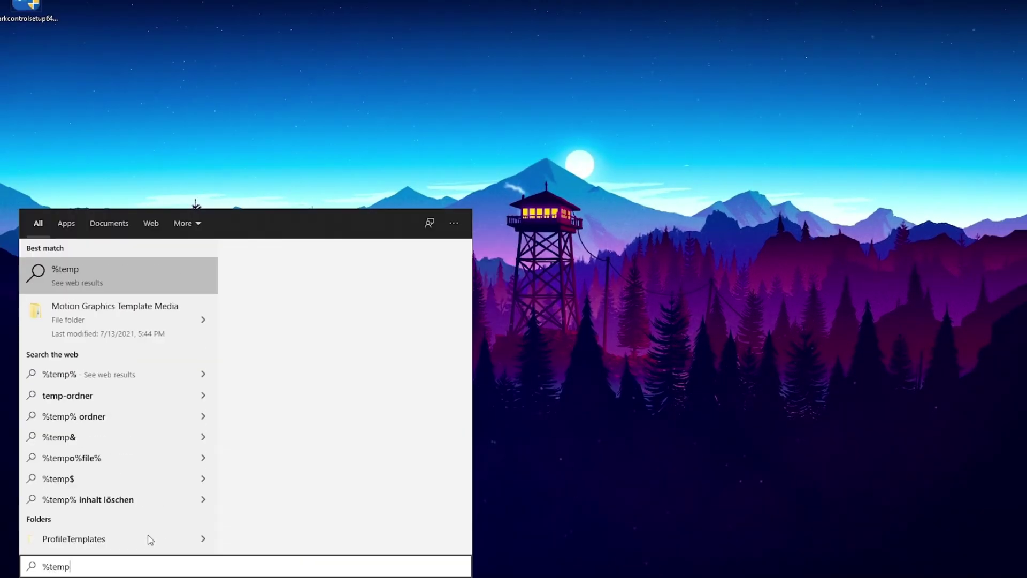
{"action": "type", "text": "%"}
{"action": "left_click", "coordinate": [160, 276]}
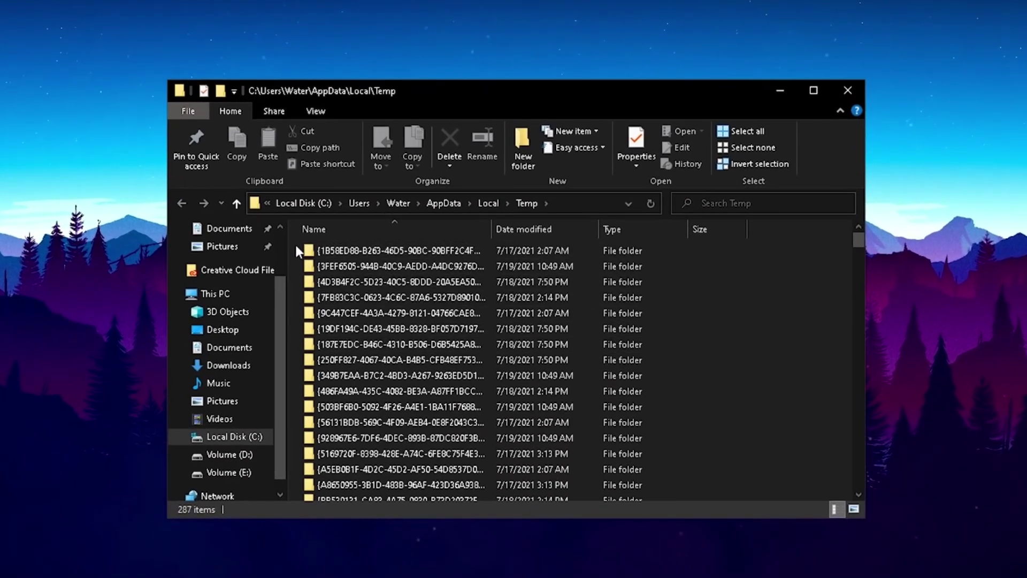
Select all 287 items in the Temp folder.
{"action": "left_click_drag", "start_coordinate": [348, 234], "coordinate": [513, 446]}
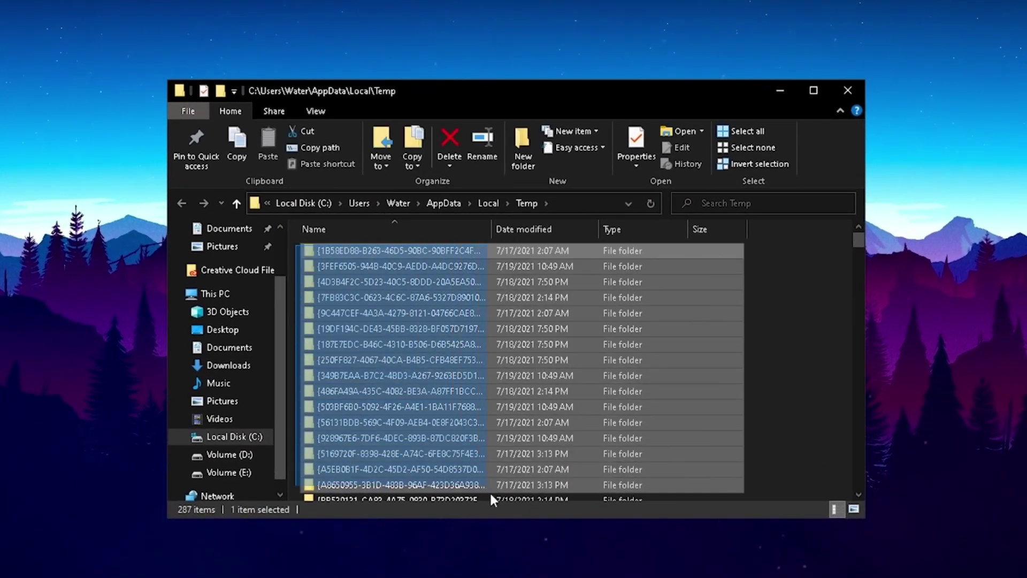
{"action": "left_click_drag", "start_coordinate": [493, 498], "coordinate": [461, 415]}
{"action": "scroll", "coordinate": [463, 385], "scroll_direction": "up", "scroll_amount": 15}
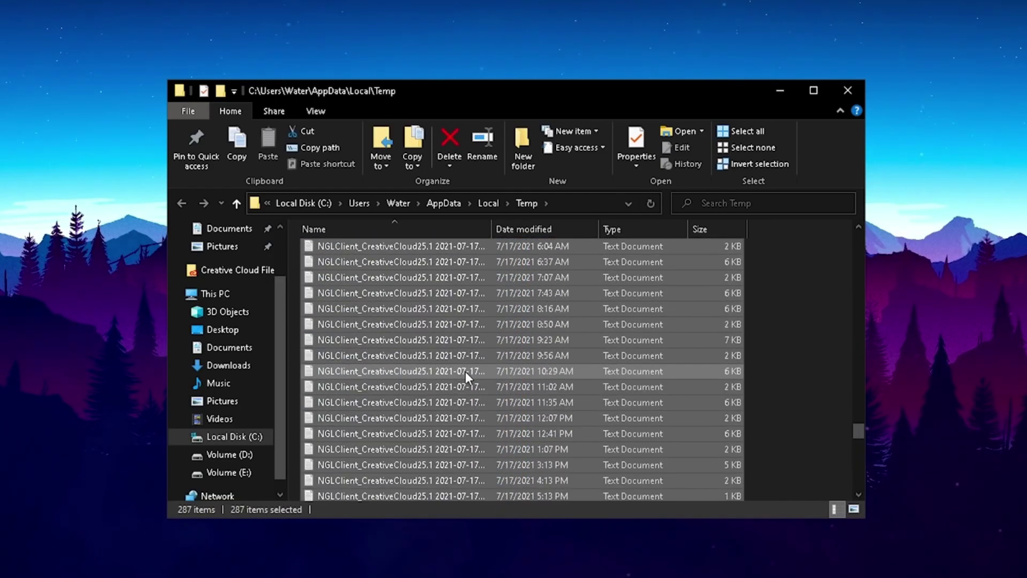
{"action": "scroll", "coordinate": [465, 371], "scroll_direction": "up", "scroll_amount": 20}
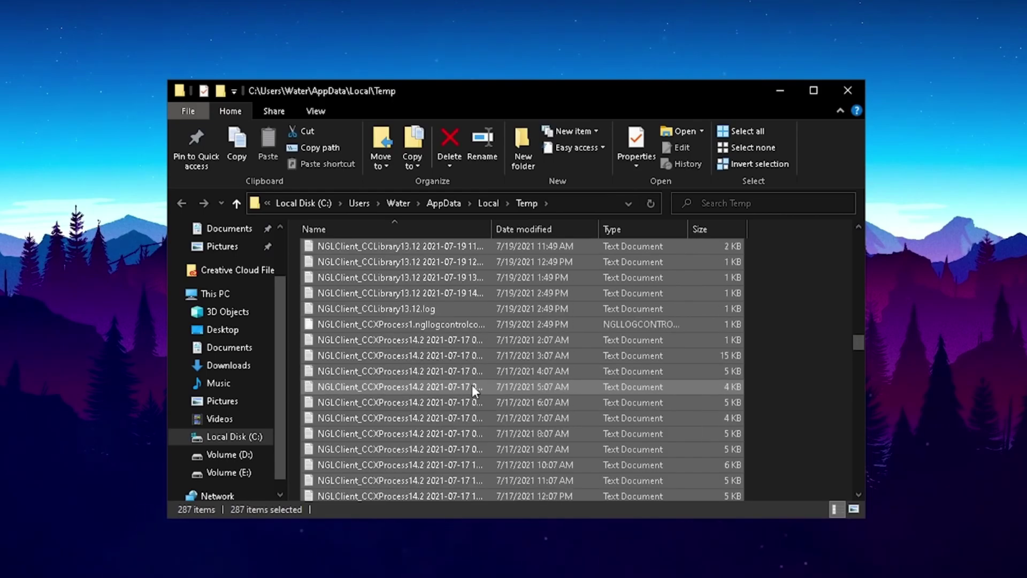
{"action": "scroll", "coordinate": [473, 389], "scroll_direction": "up", "scroll_amount": 20}
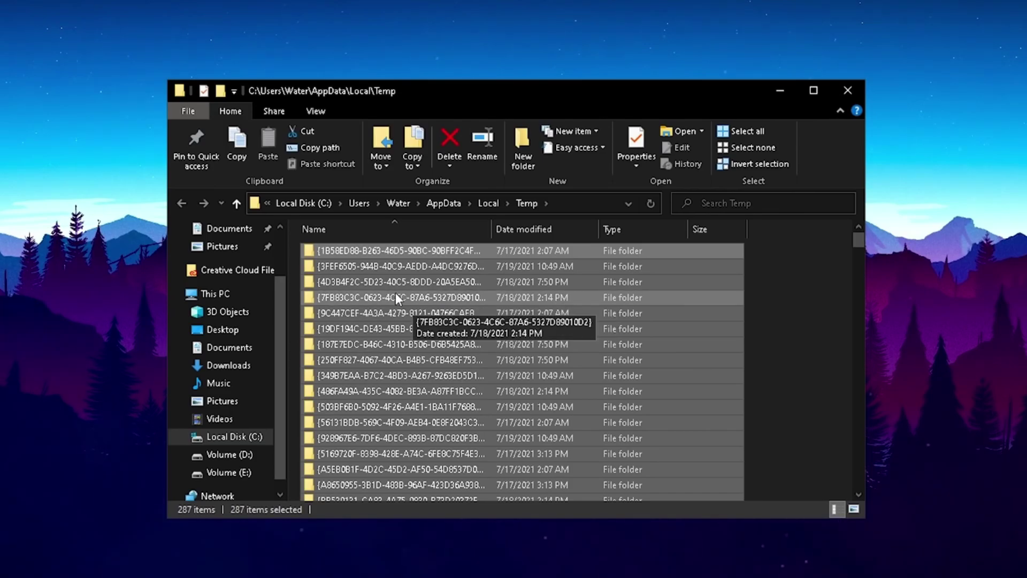
Delete the selected temp files, then verify Fortnite from the Epic Games Library.
{"action": "key", "text": "Delete"}
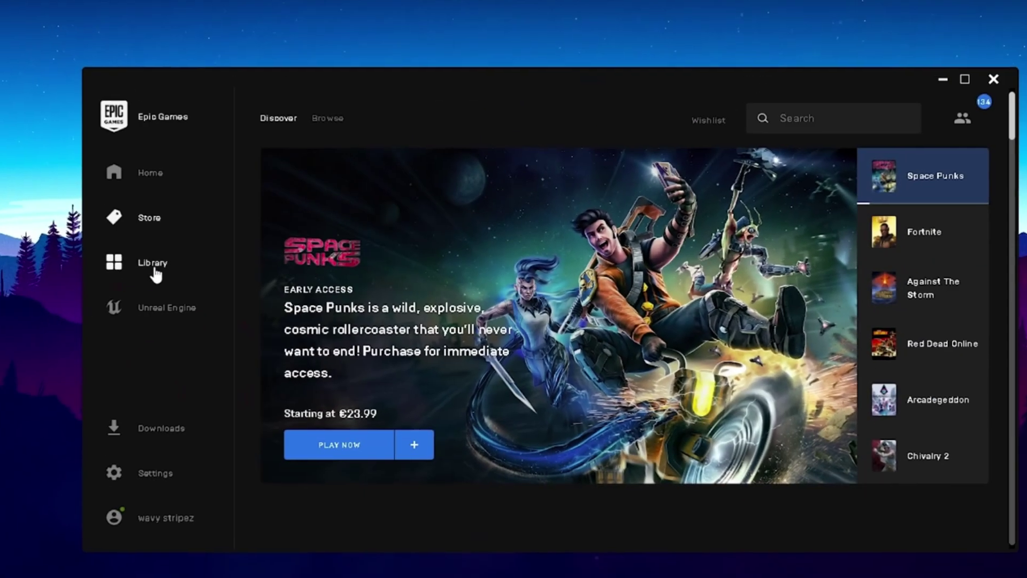
{"action": "left_click", "coordinate": [155, 270]}
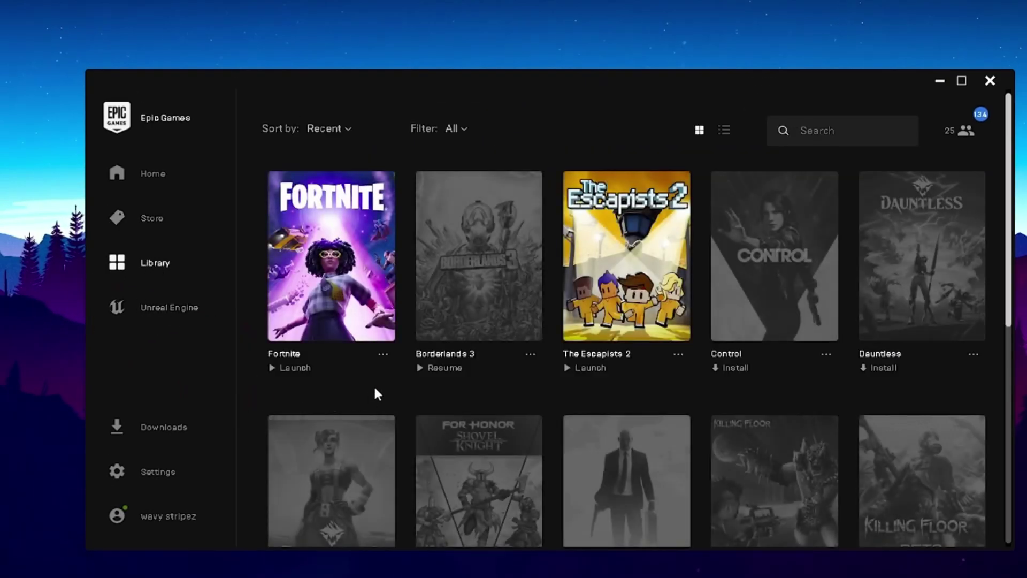
{"action": "left_click", "coordinate": [382, 358]}
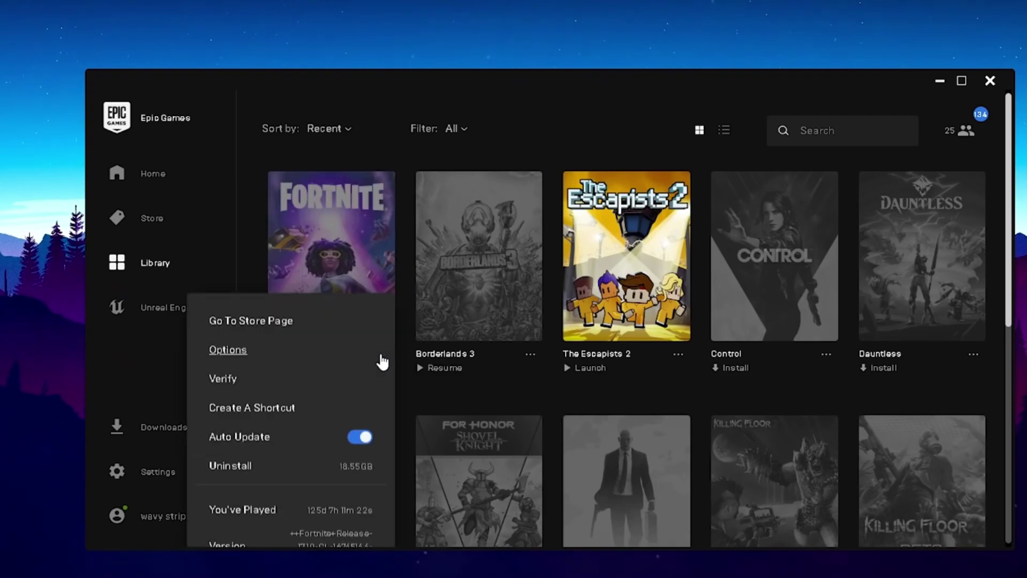
{"action": "left_click", "coordinate": [219, 377]}
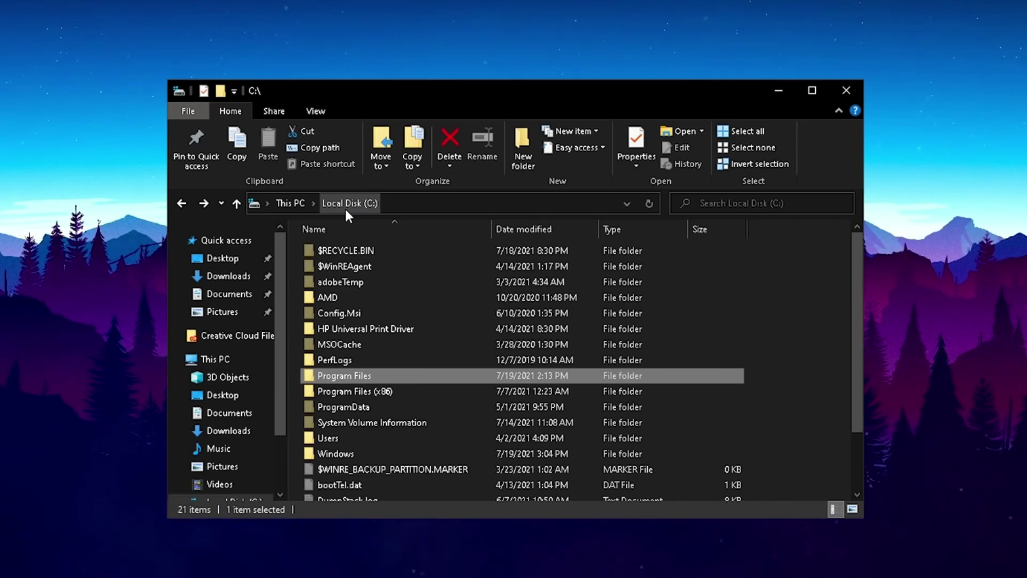
Browse Program Files > Epic Games > Fortnite > FortniteGame > Binaries > Win64 and look through its items.
{"action": "double_click", "coordinate": [339, 379]}
{"action": "double_click", "coordinate": [327, 328]}
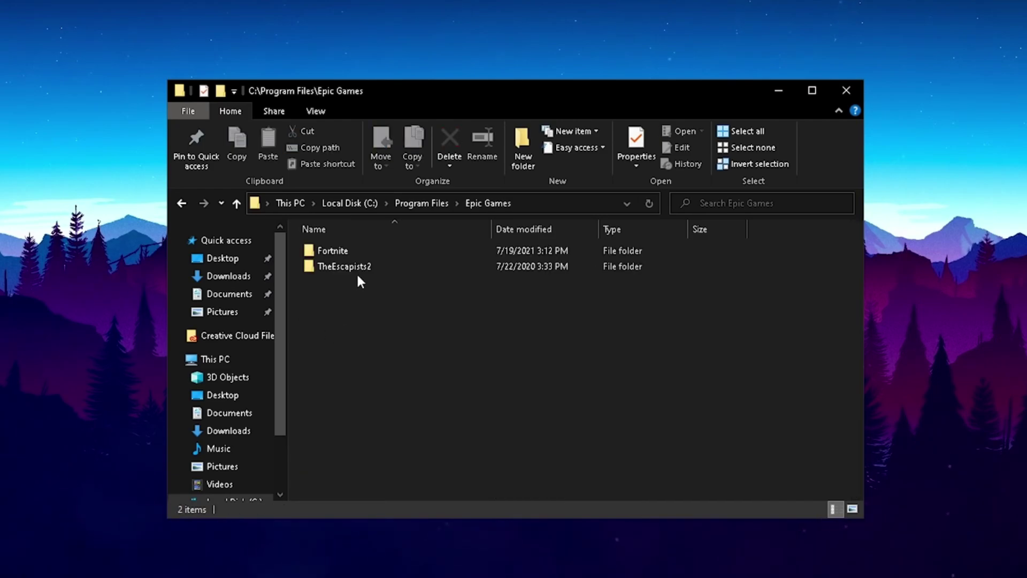
{"action": "double_click", "coordinate": [333, 254]}
{"action": "double_click", "coordinate": [338, 281]}
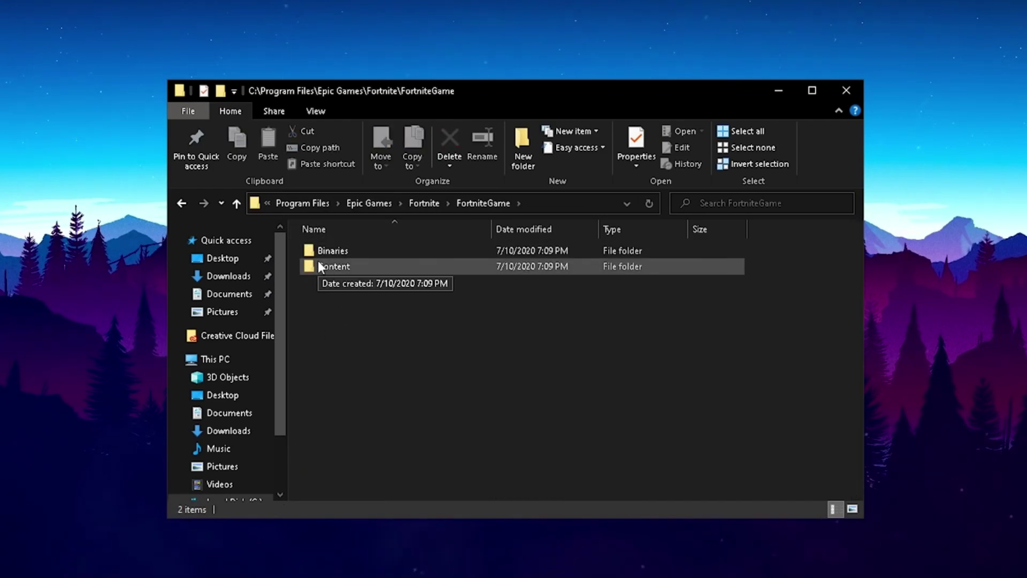
{"action": "double_click", "coordinate": [320, 250]}
{"action": "double_click", "coordinate": [327, 266]}
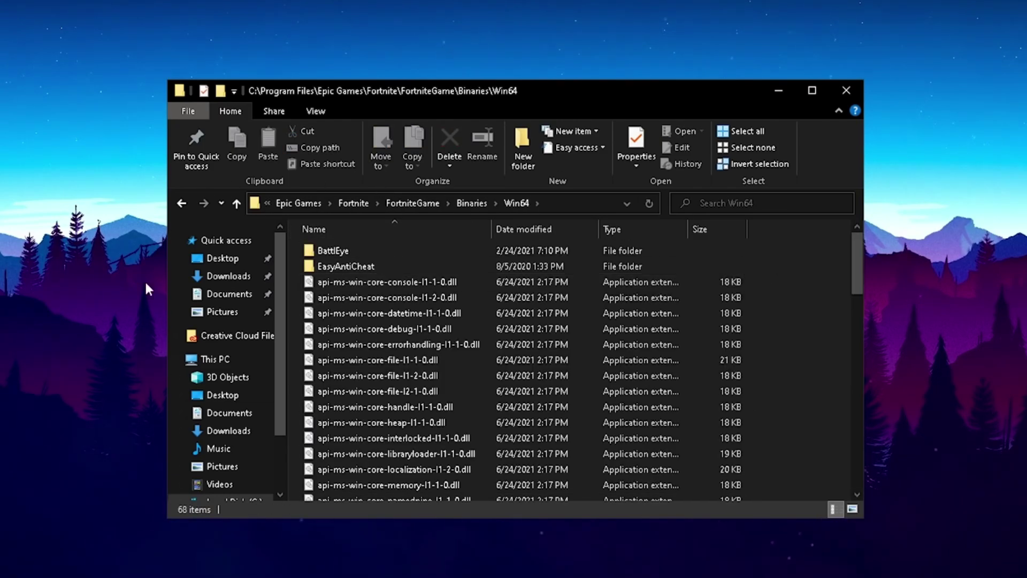
{"action": "scroll", "coordinate": [499, 332], "scroll_direction": "down", "scroll_amount": 15}
{"action": "scroll", "coordinate": [449, 338], "scroll_direction": "up", "scroll_amount": 6}
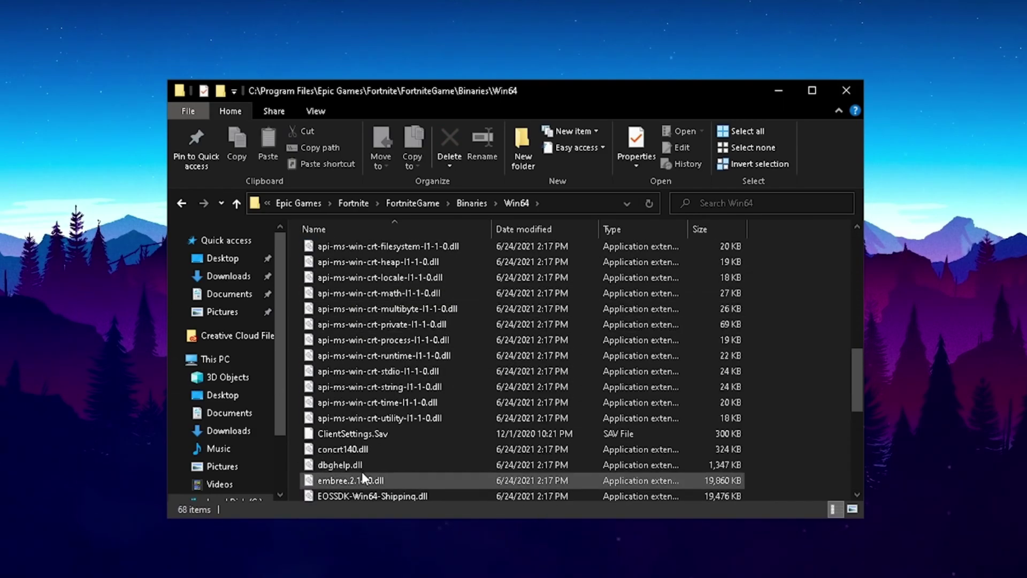
{"action": "scroll", "coordinate": [373, 460], "scroll_direction": "down", "scroll_amount": 3}
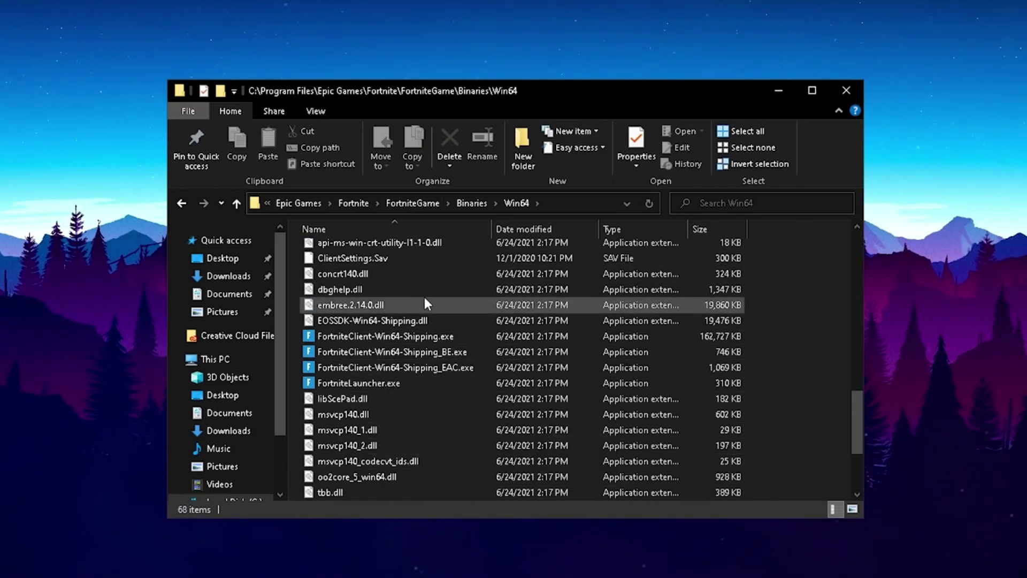
{"action": "scroll", "coordinate": [392, 329], "scroll_direction": "up", "scroll_amount": 15}
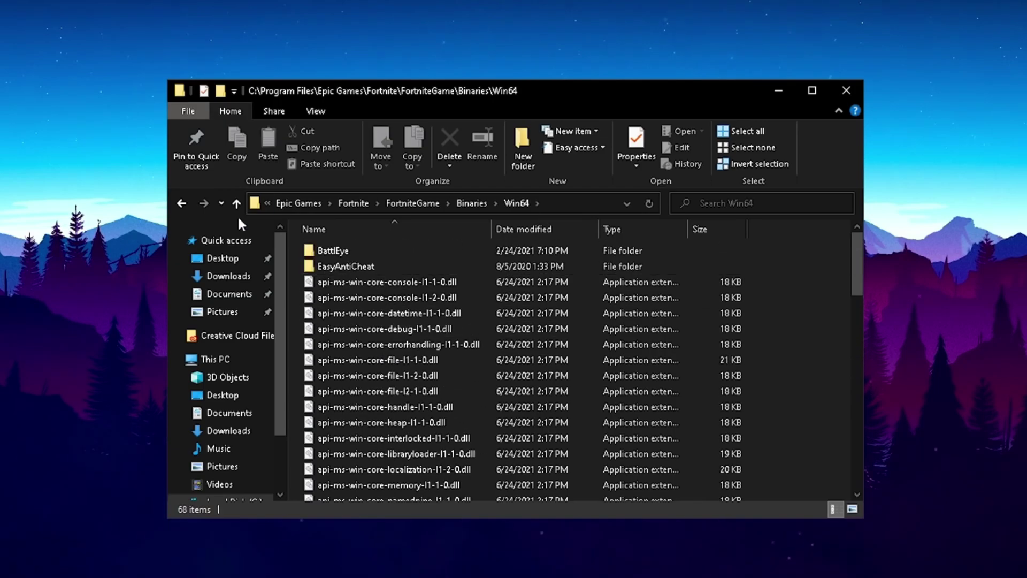
Run the BattlEye uninstall script in Fortnite's BattlEye folder, then go back to Win64.
{"action": "double_click", "coordinate": [336, 254]}
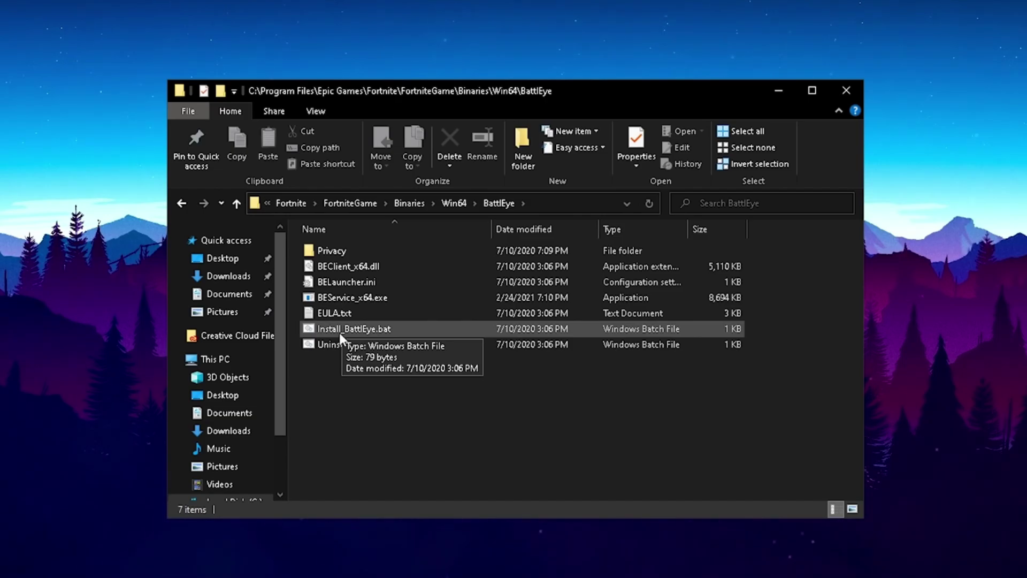
{"action": "double_click", "coordinate": [334, 345]}
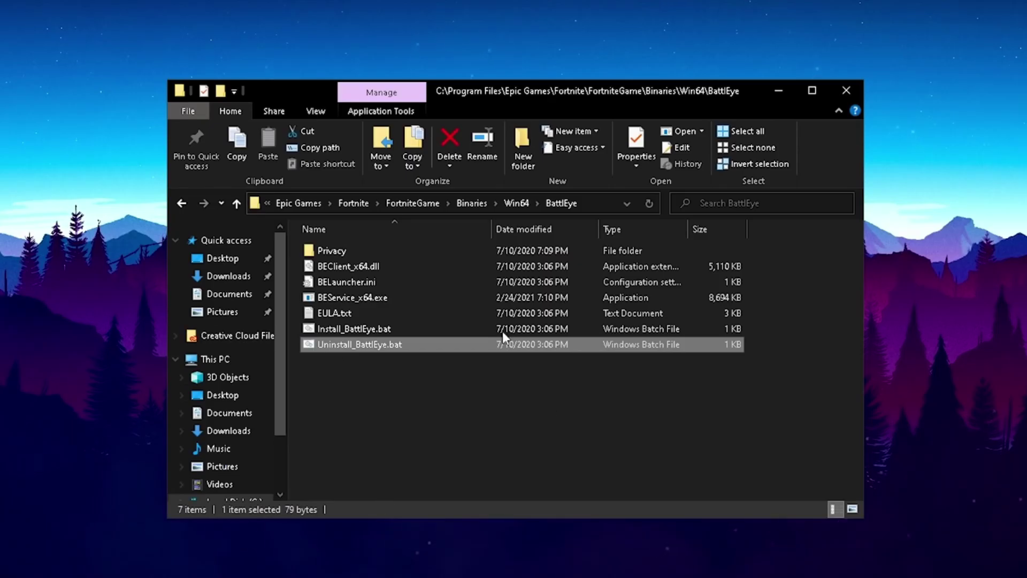
{"action": "left_click", "coordinate": [358, 369]}
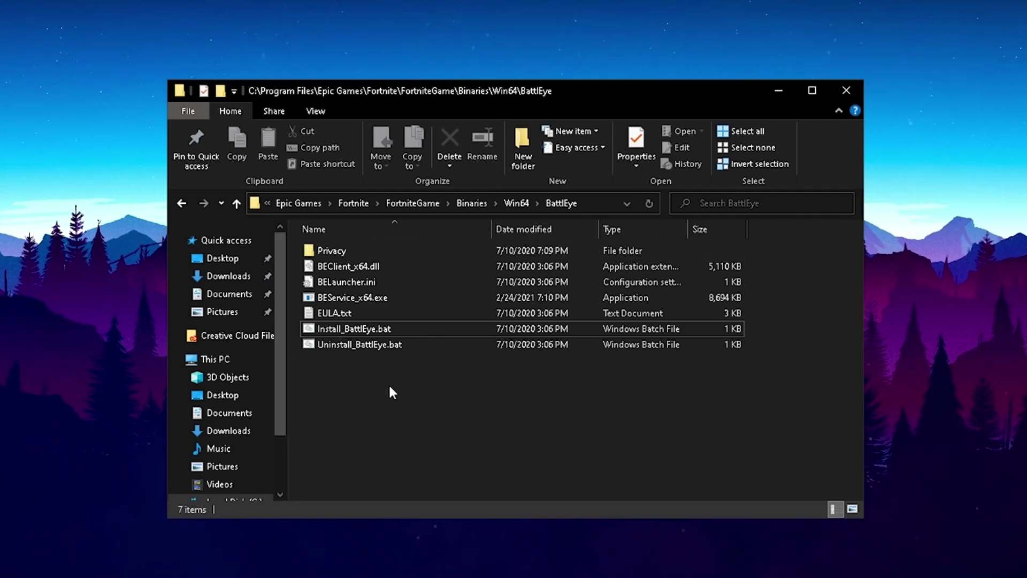
{"action": "key", "text": "BackSpace"}
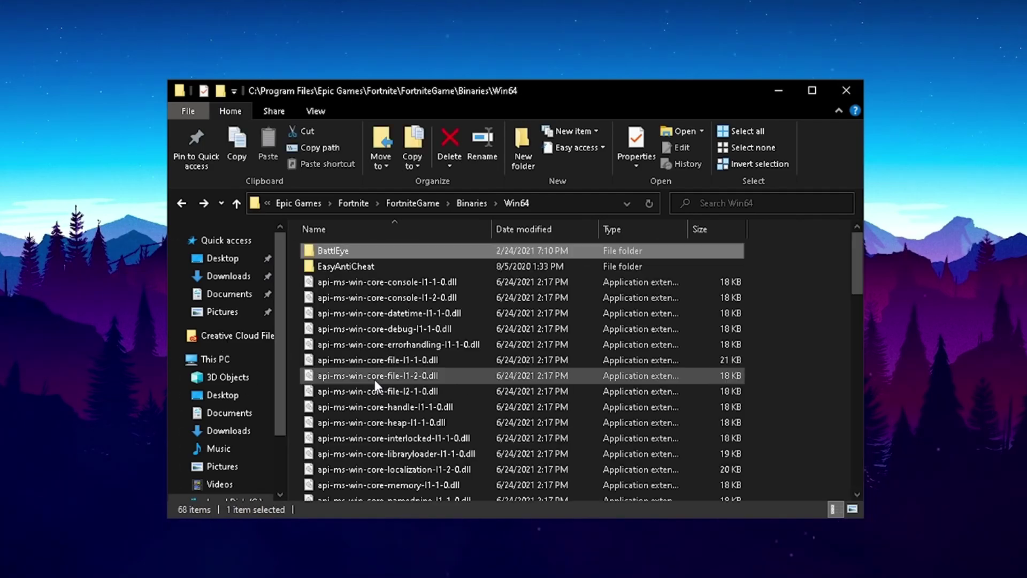
Repair the Easy Anti-Cheat service with EasyAntiCheat_Setup.exe from the EasyAntiCheat folder.
{"action": "double_click", "coordinate": [336, 267]}
{"action": "double_click", "coordinate": [355, 316]}
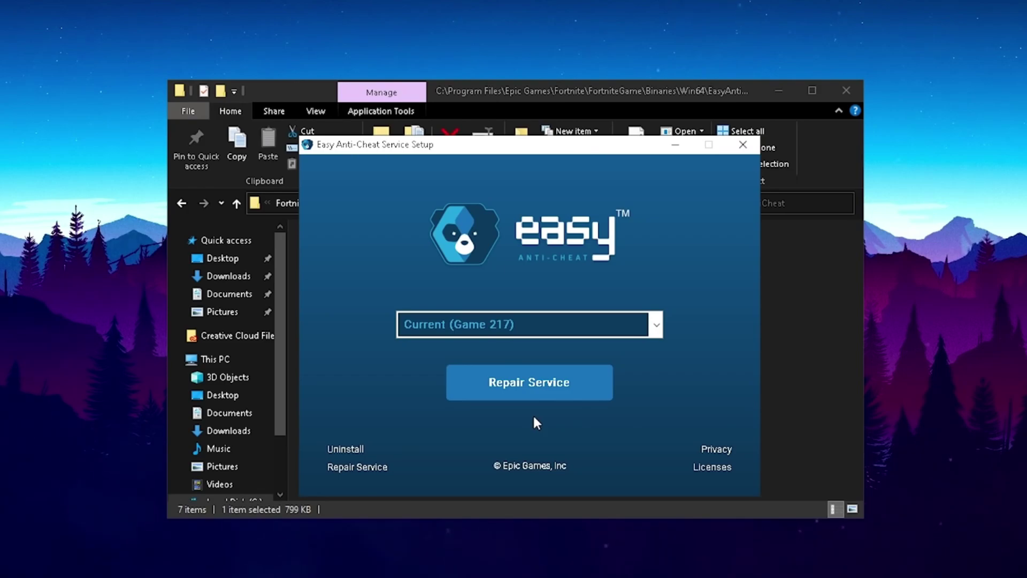
{"action": "left_click", "coordinate": [515, 389]}
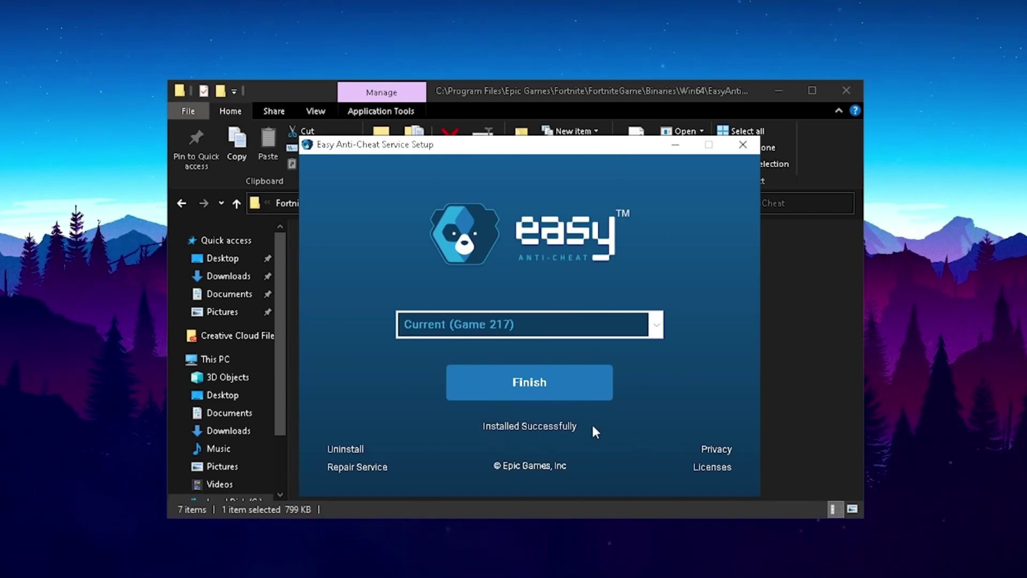
{"action": "left_click", "coordinate": [525, 384]}
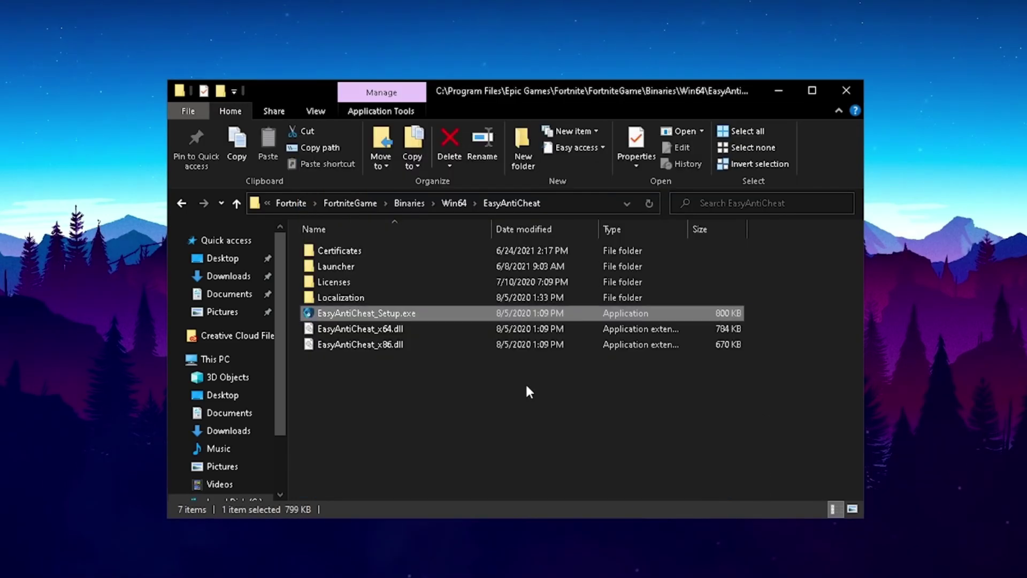
Return to Fortnite's Win64 folder and scroll through its contents.
{"action": "left_click", "coordinate": [523, 385]}
{"action": "key", "text": "alt+Up"}
{"action": "scroll", "coordinate": [423, 390], "scroll_direction": "down", "scroll_amount": 15}
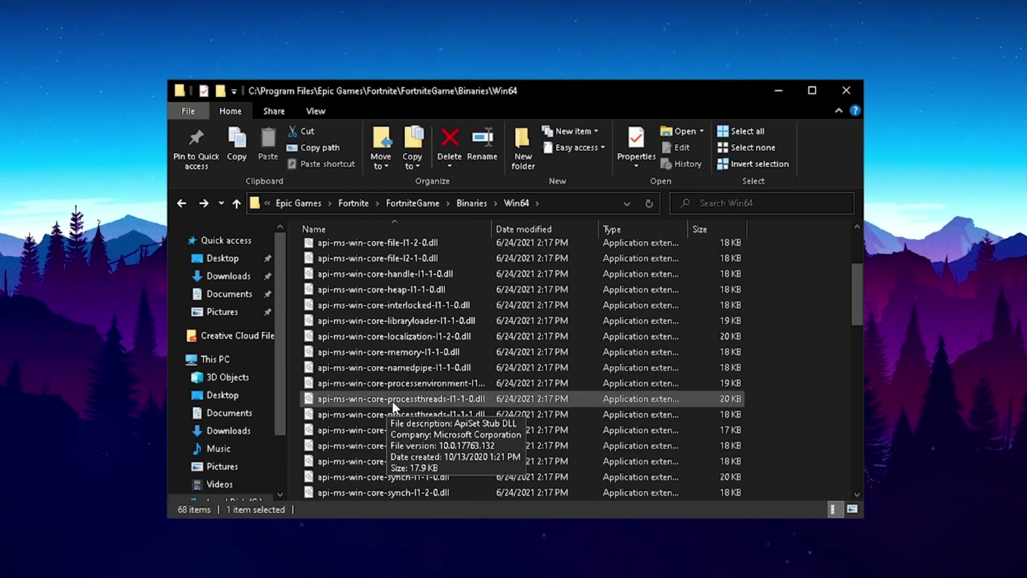
{"action": "scroll", "coordinate": [548, 391], "scroll_direction": "up", "scroll_amount": 4}
{"action": "scroll", "coordinate": [547, 390], "scroll_direction": "up", "scroll_amount": 10}
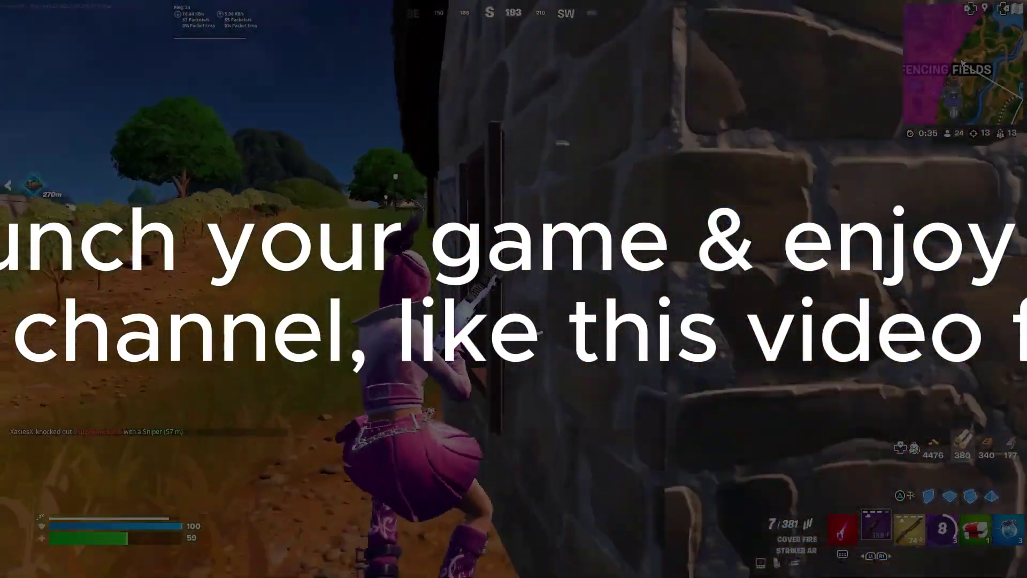